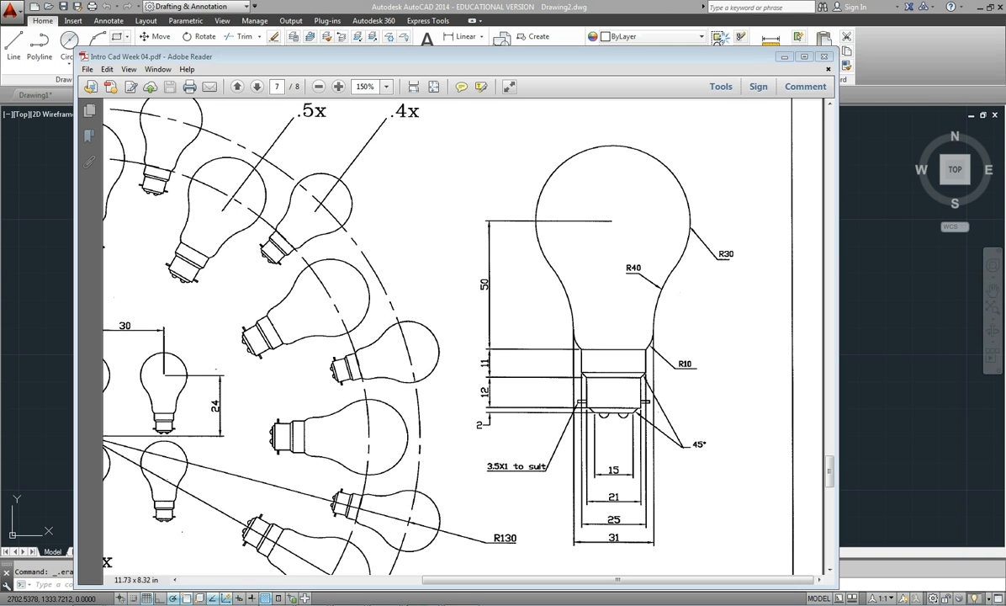
# - Draw a 20 mm diameter circle centred on the upper right corner of the bulb cap's top rectangle
pyautogui.moveTo(538, 56)
pyautogui.mouseDown()
pyautogui.moveTo(1005, 37)
pyautogui.moveTo(1005, 27)
pyautogui.mouseUp()
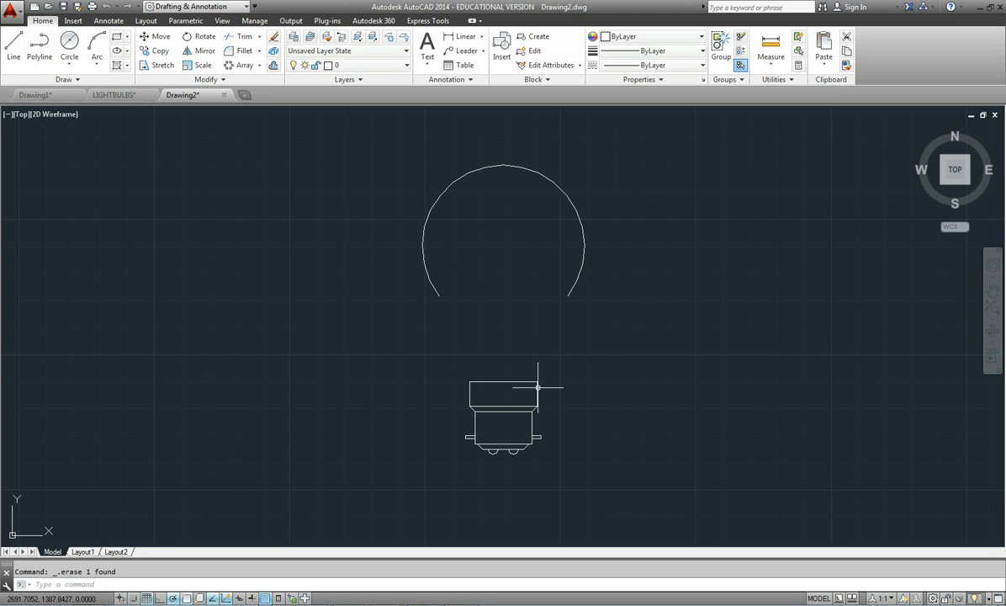
pyautogui.scroll(4, 536, 383)
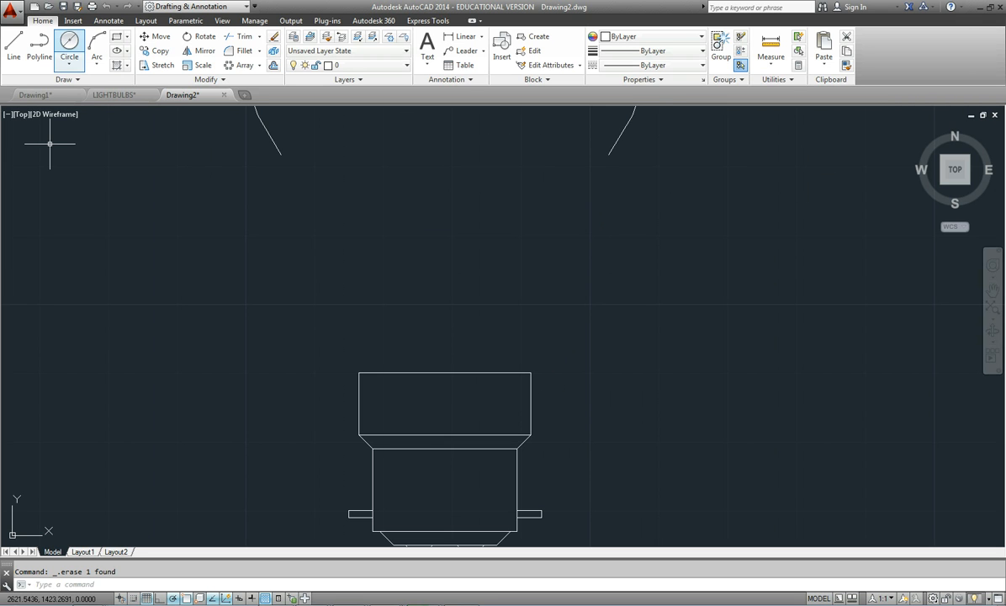
pyautogui.click(69, 46)
pyautogui.click(530, 373)
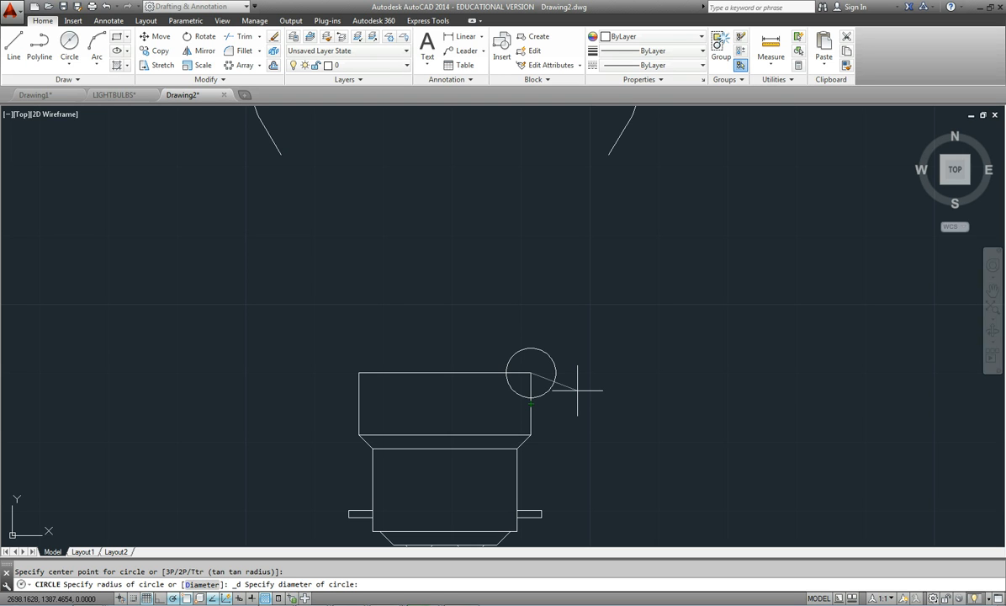
pyautogui.write('20')
pyautogui.press('Return')
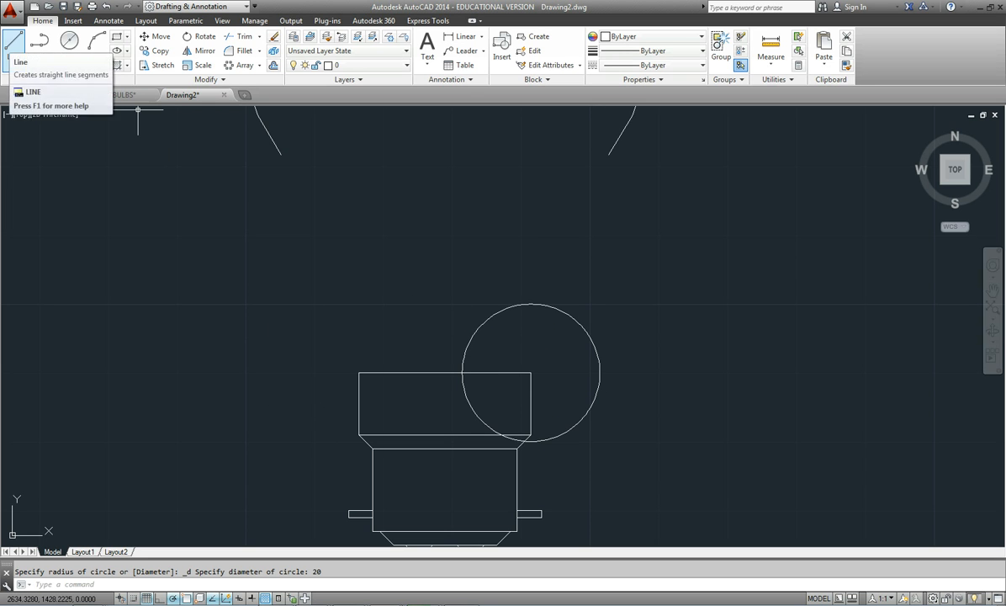
# - Draw a vertical construction line upward from the midpoint of the cap's top edge to just below the bulb arc's open ends
pyautogui.click(14, 40)
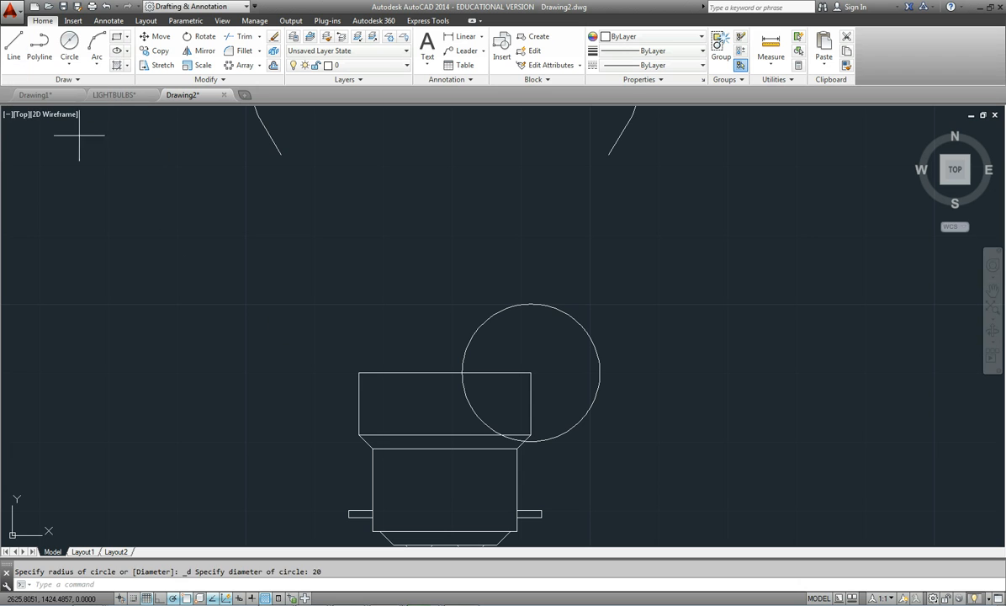
pyautogui.click(445, 373)
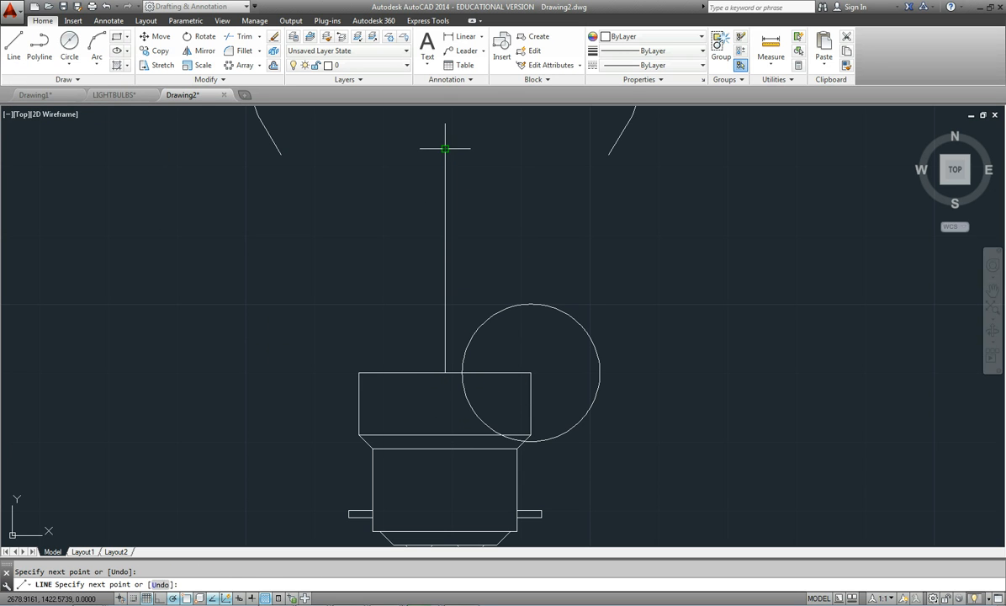
pyautogui.click(445, 148)
pyautogui.press('Return')
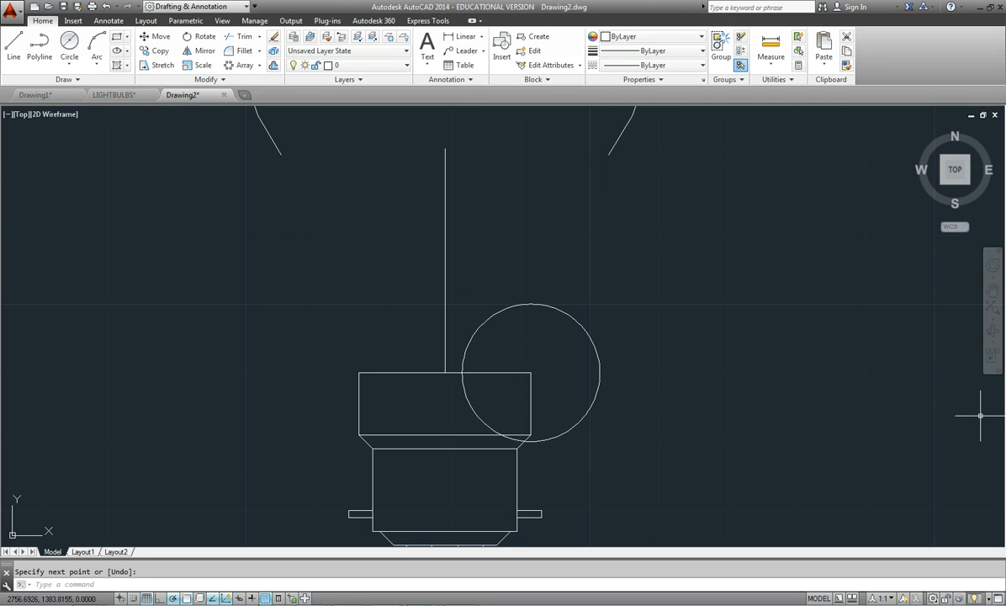
# - Check the bulb's neck width in the PDF drawing, and offset the vertical centre line 15.5 to the right
pyautogui.moveTo(1005, 10); pyautogui.dragTo(496, 1)
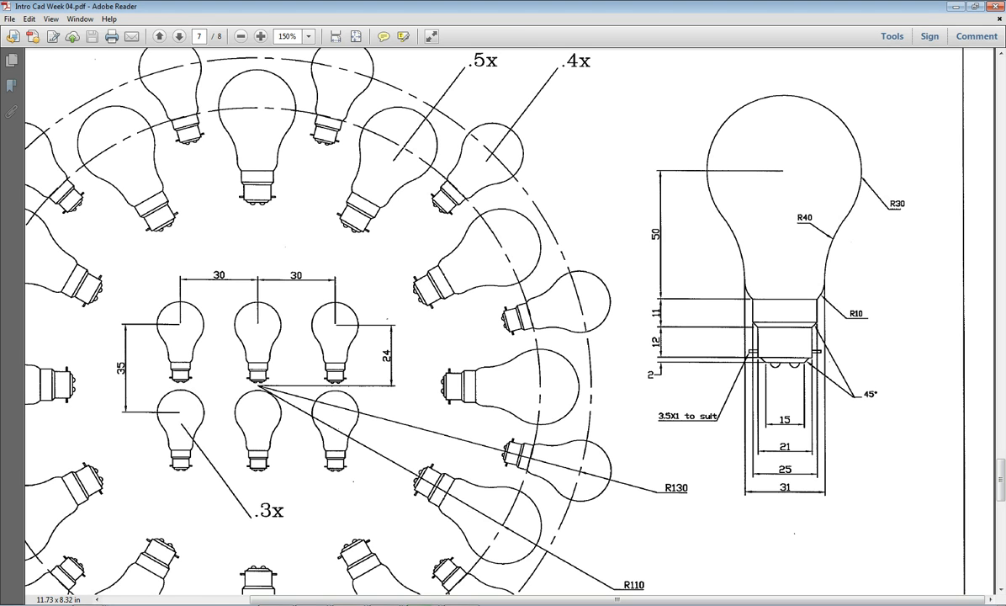
pyautogui.moveTo(498, 7); pyautogui.dragTo(1005, 74)
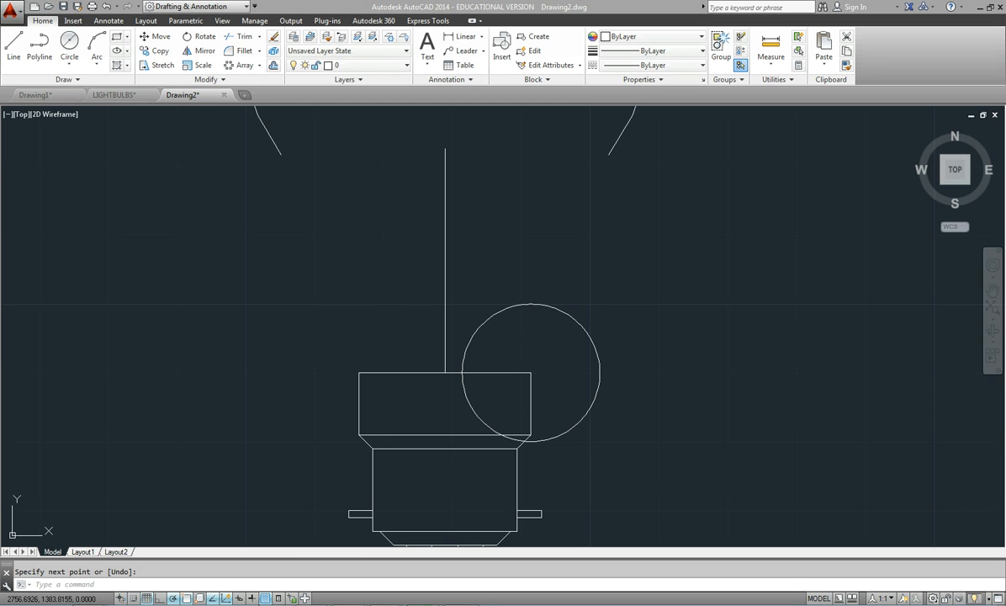
pyautogui.write('o')
pyautogui.press('Return')
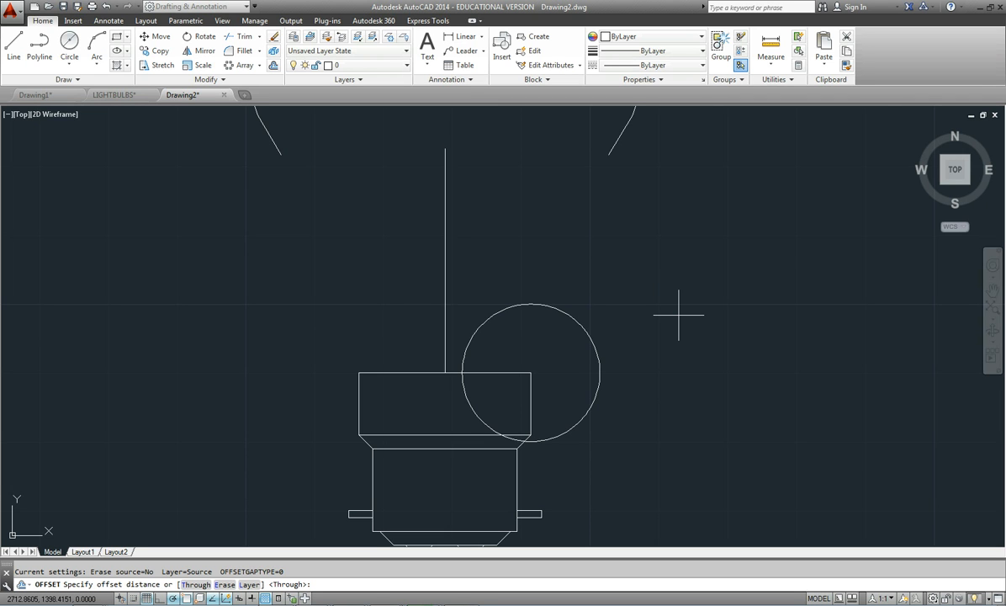
pyautogui.write('15.5')
pyautogui.press('Return')
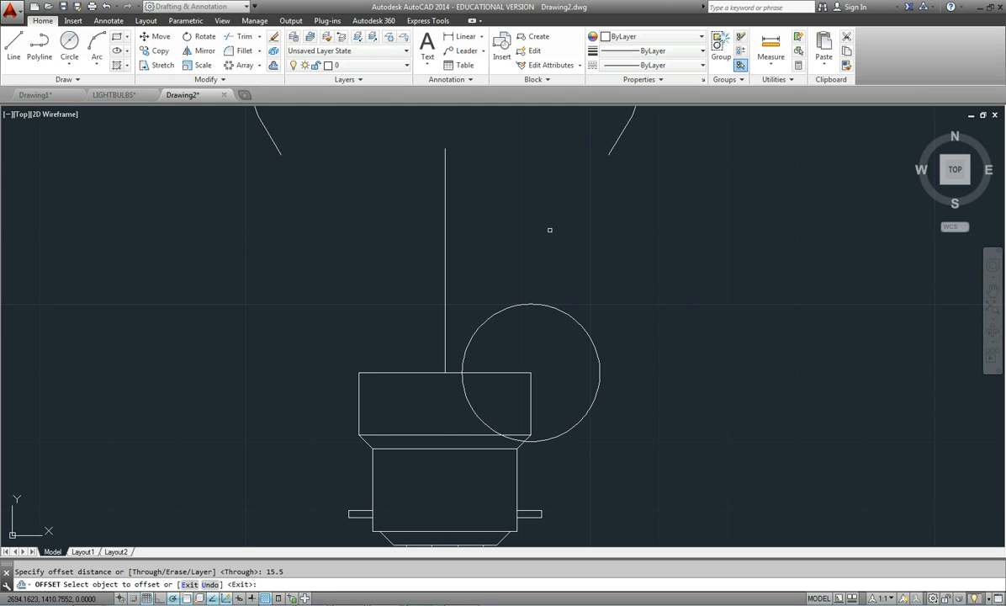
pyautogui.click(443, 243)
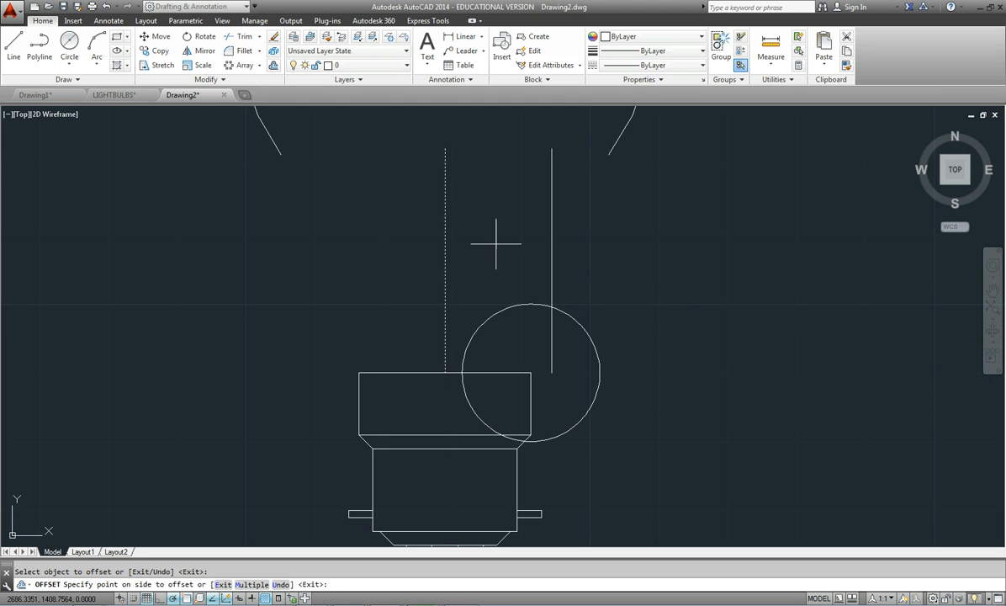
pyautogui.click(597, 235)
pyautogui.press('Escape')
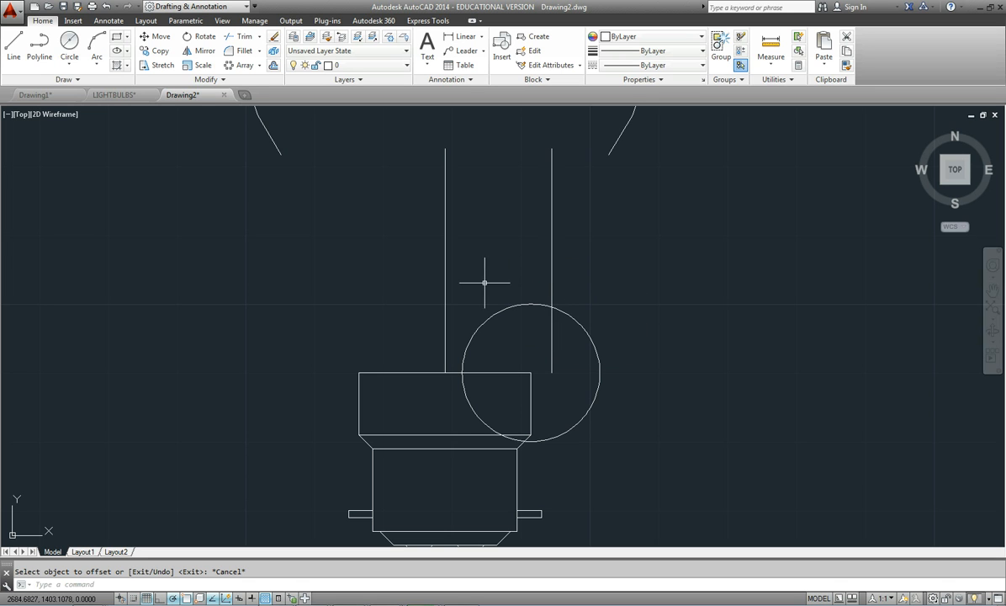
# - Offset the outer neck line 10 inward, toward the centre line
pyautogui.click(273, 65)
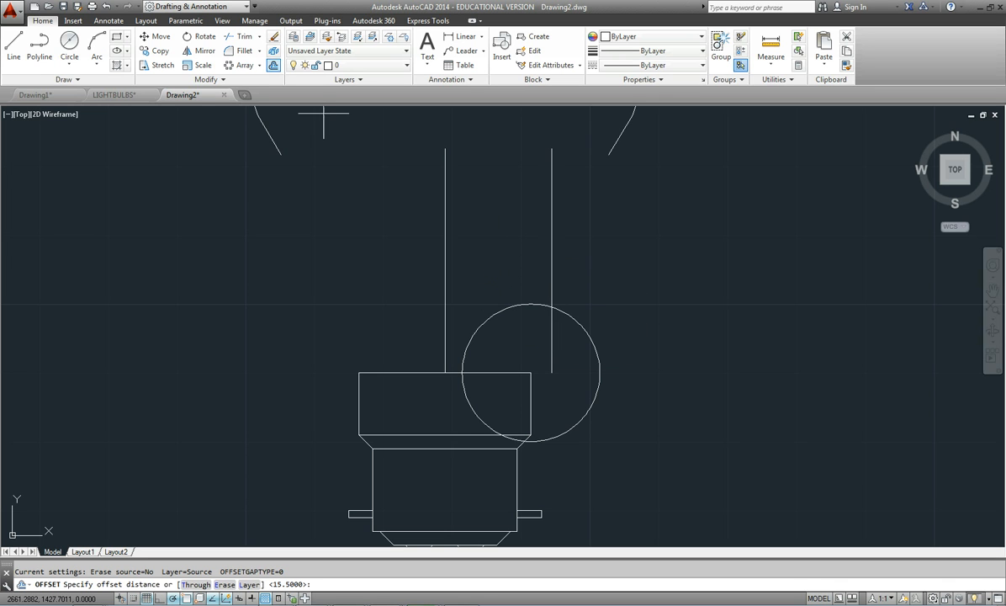
pyautogui.write('10')
pyautogui.press('Return')
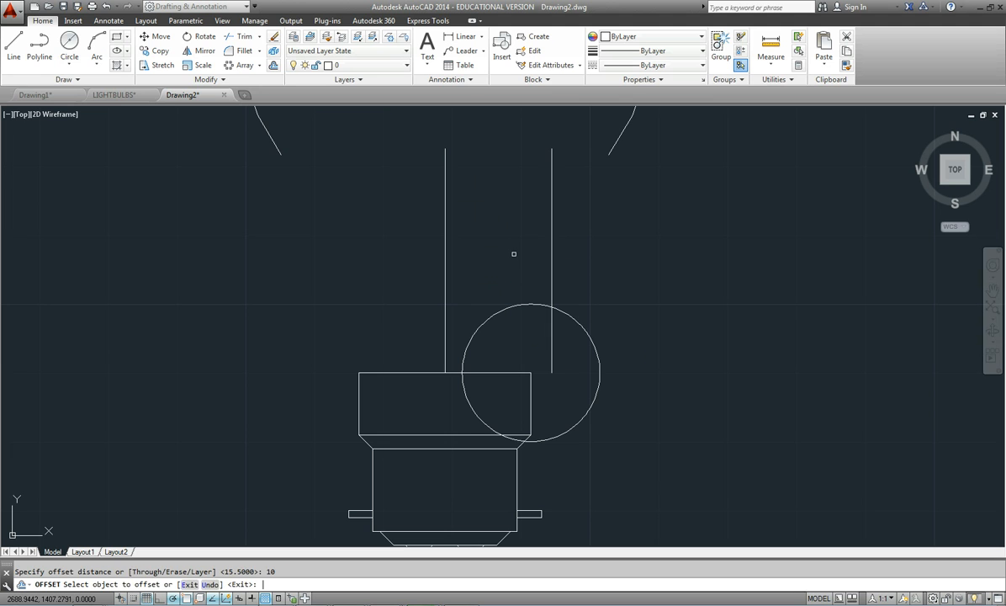
pyautogui.click(550, 336)
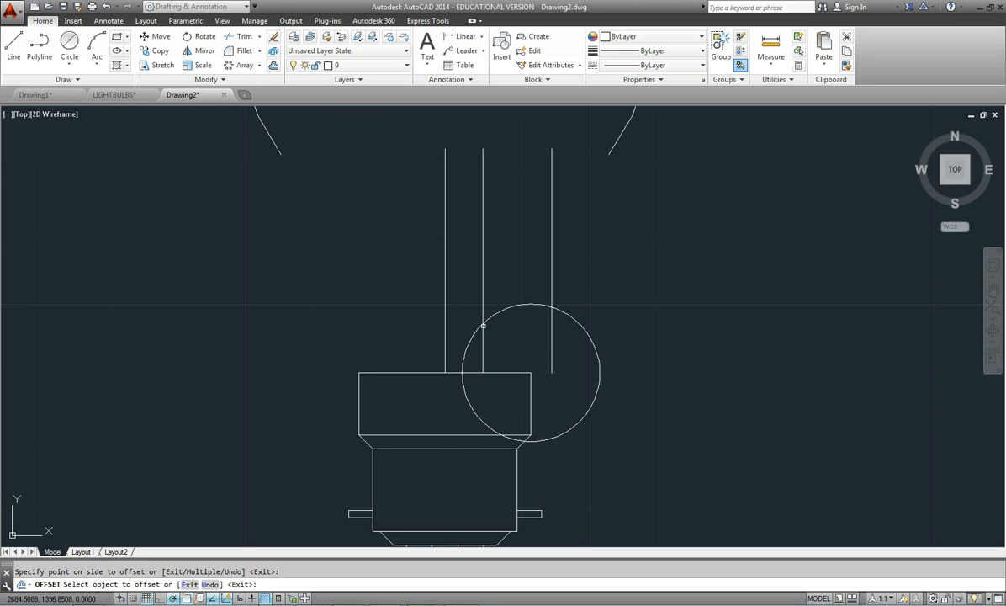
pyautogui.click(591, 340)
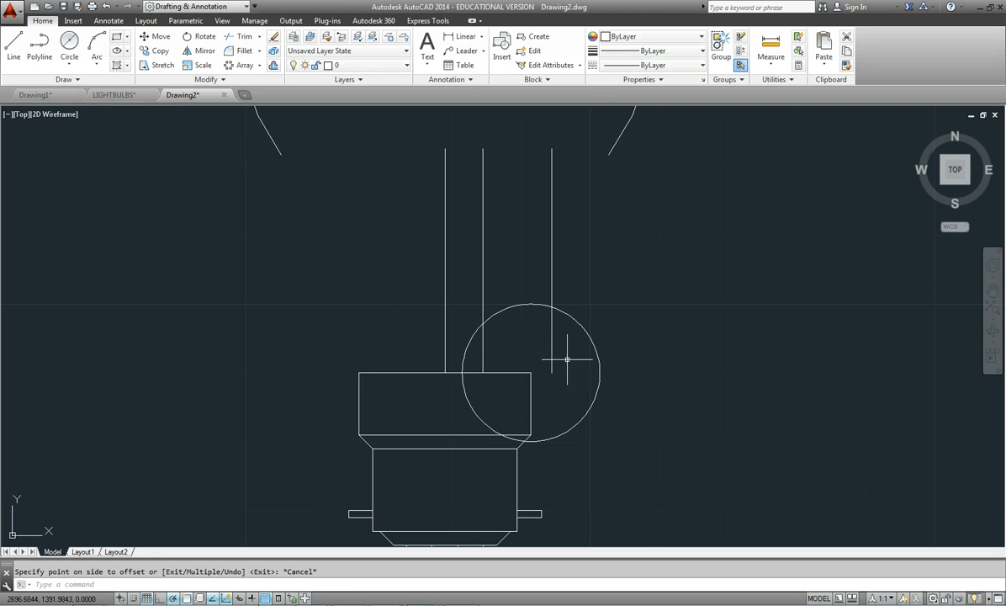
# - Move the circle from its centre to where it crosses the inner offset line, making it tangent to the outer neck line
pyautogui.click(155, 36)
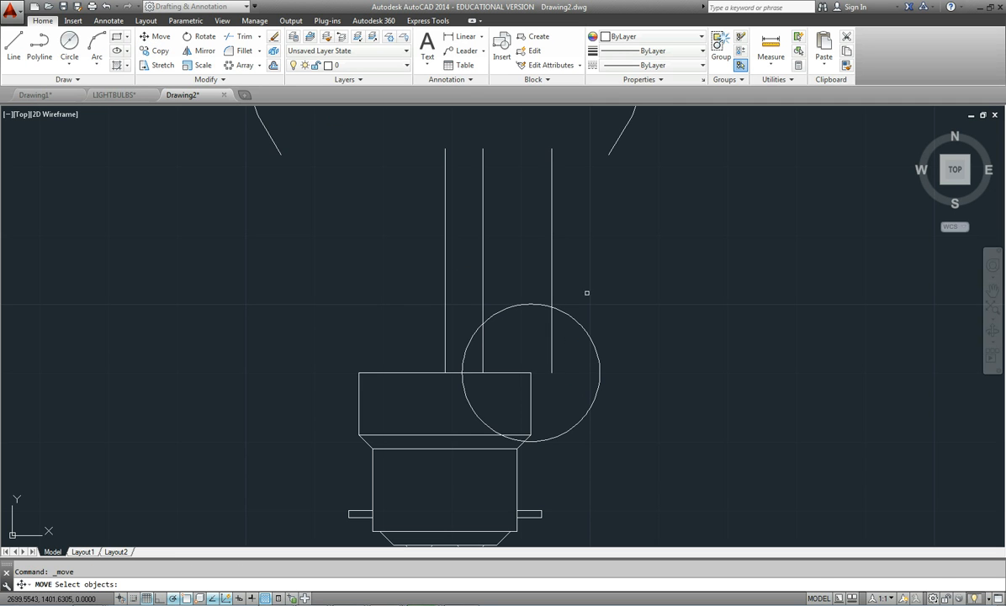
pyautogui.click(577, 321)
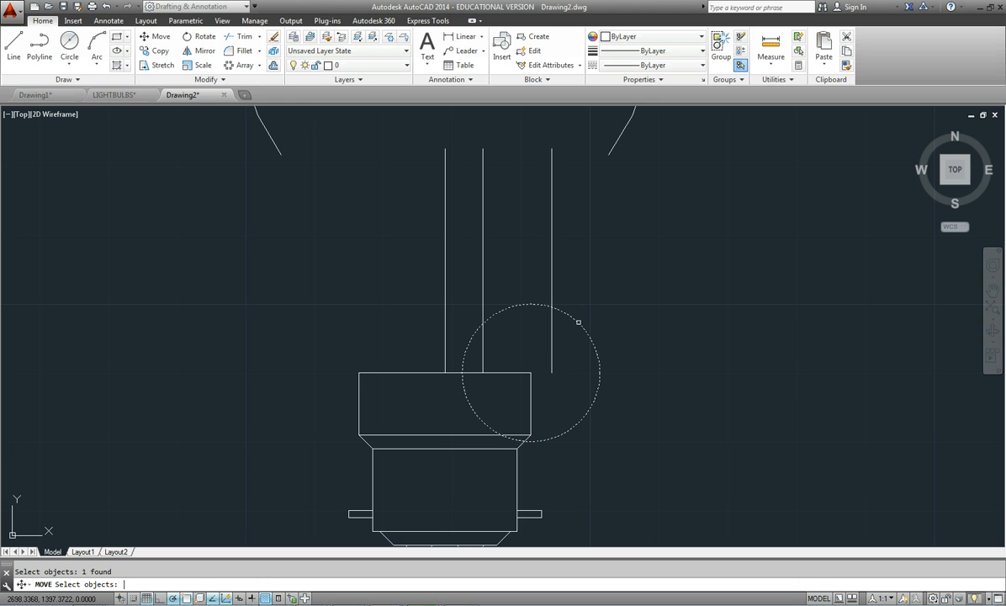
pyautogui.press('Return')
pyautogui.click(526, 367)
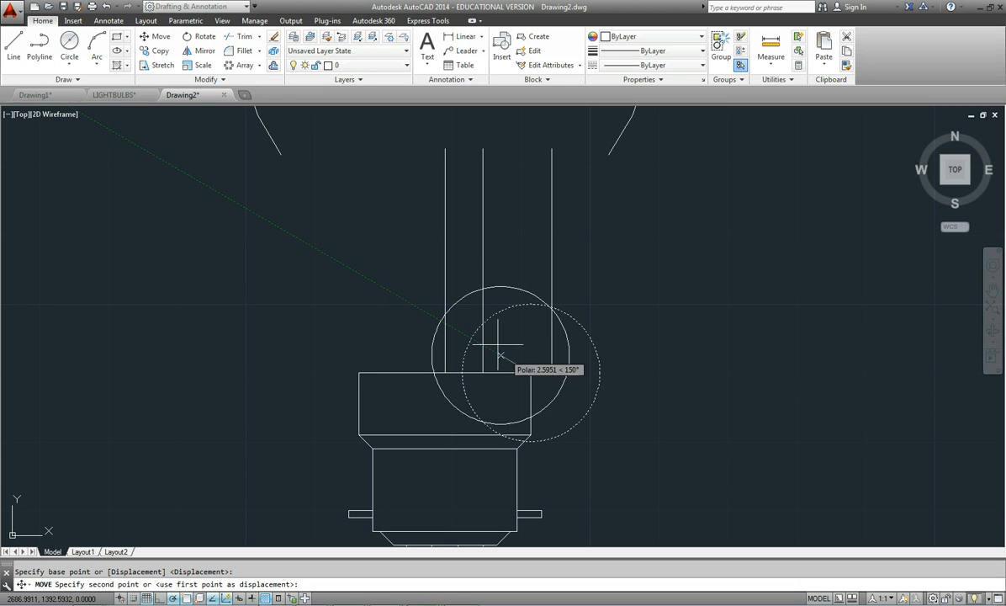
pyautogui.click(499, 344)
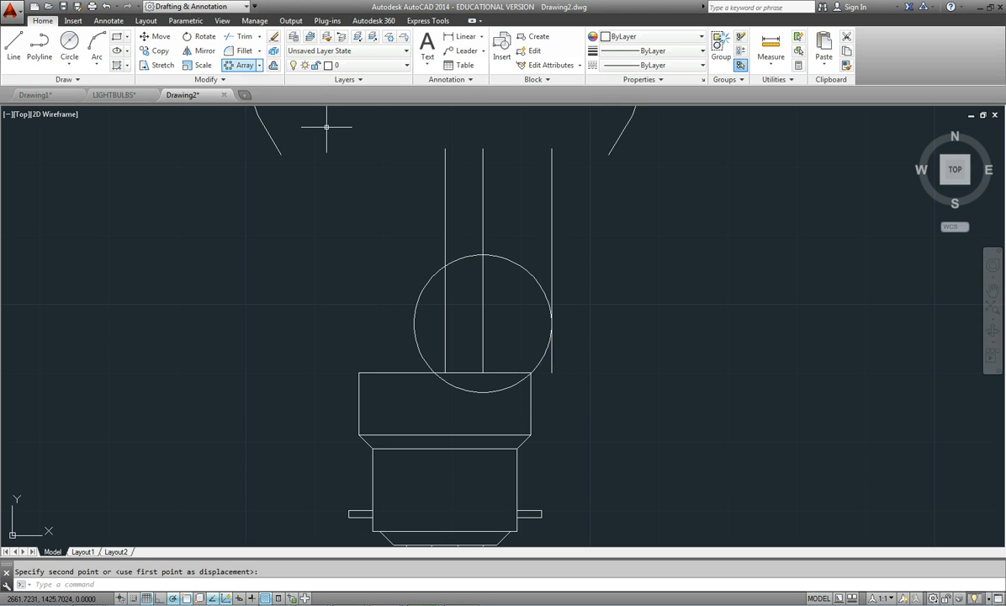
# - Trim the outer neck line below the tangent point and the circle's excess parts, keeping the arc down to the cap corner
pyautogui.click(237, 36)
pyautogui.click(598, 425)
pyautogui.click(383, 226)
pyautogui.press('Return')
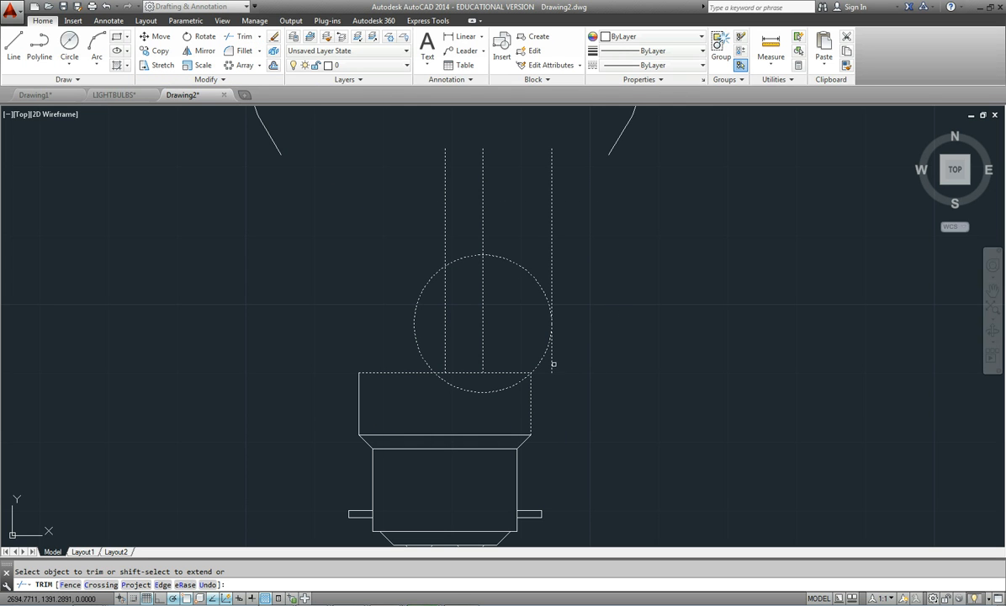
pyautogui.click(553, 365)
pyautogui.click(548, 365)
pyautogui.click(507, 261)
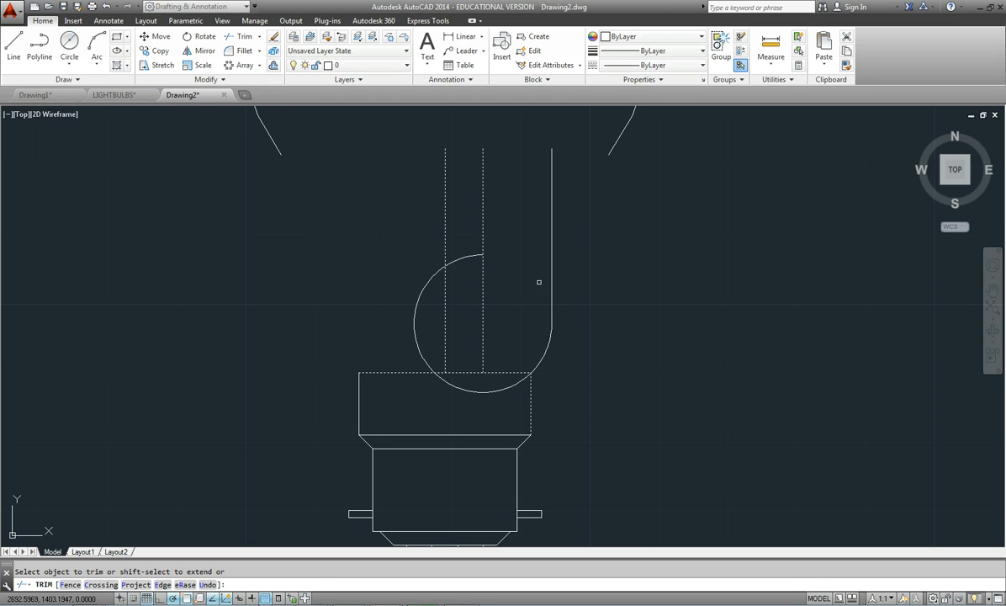
pyautogui.click(511, 388)
pyautogui.press('Escape')
# - Erase the centre line, the inner offset line and the leftover piece of the circle
pyautogui.click(486, 326)
pyautogui.click(401, 253)
pyautogui.press('Delete')
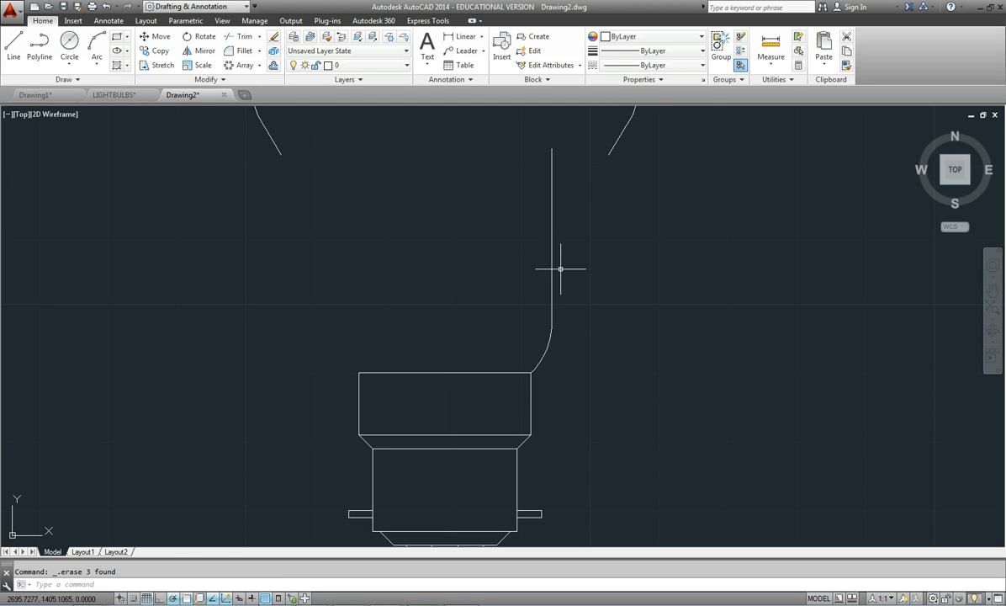
# - Check the neck radius in the PDF drawing, and fillet the vertical neck line to the right end of the bulb arc with radius 40
pyautogui.moveTo(1005, 50); pyautogui.dragTo(126, 21)
pyautogui.moveTo(420, 544); pyautogui.dragTo(557, 544)
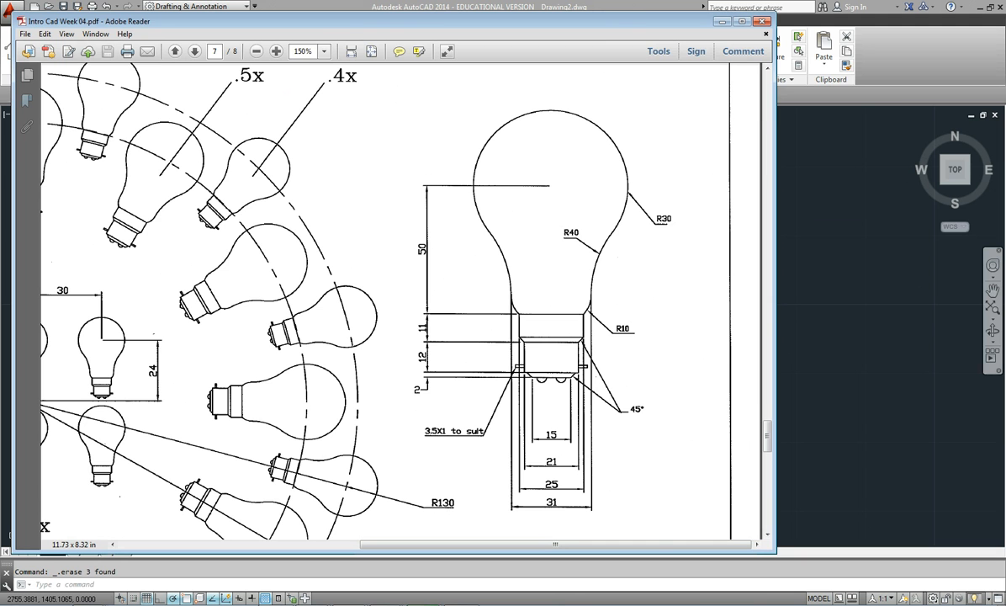
pyautogui.moveTo(379, 21); pyautogui.dragTo(460, 49)
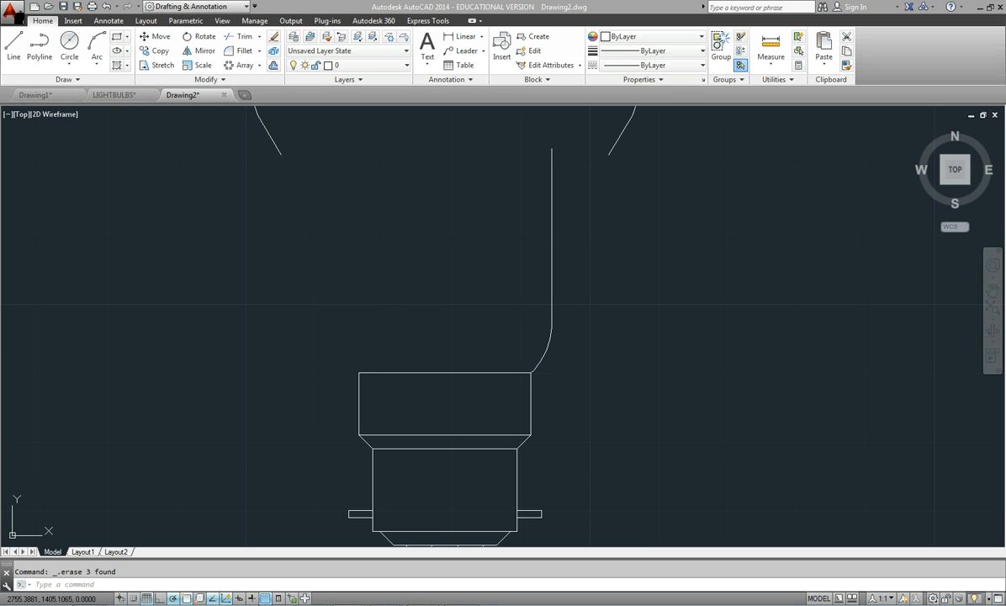
pyautogui.scroll(2, 677, 231)
pyautogui.scroll(-4, 677, 231)
pyautogui.moveTo(670, 229); pyautogui.dragTo(533, 295, button='middle')
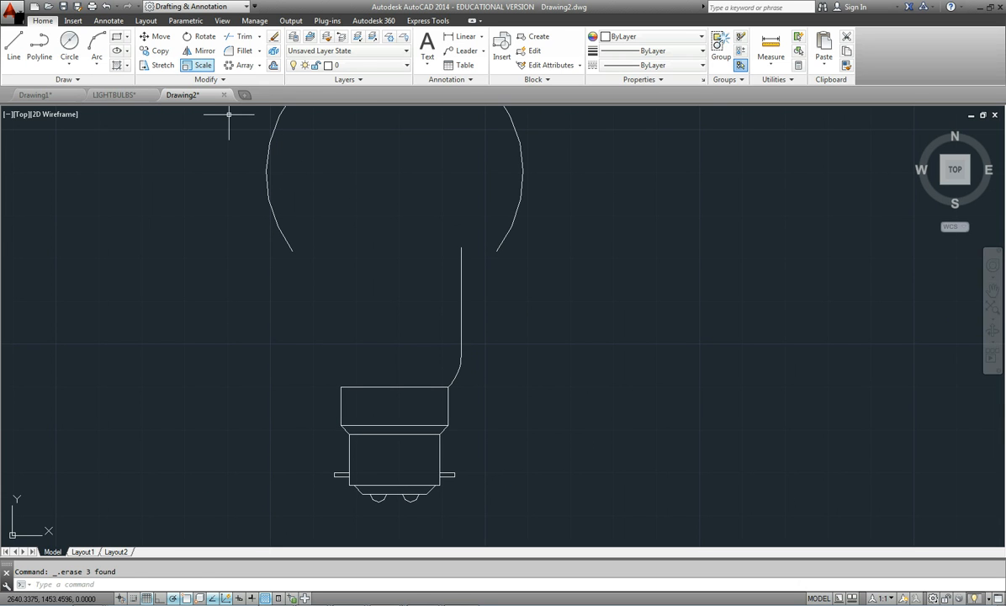
pyautogui.click(244, 51)
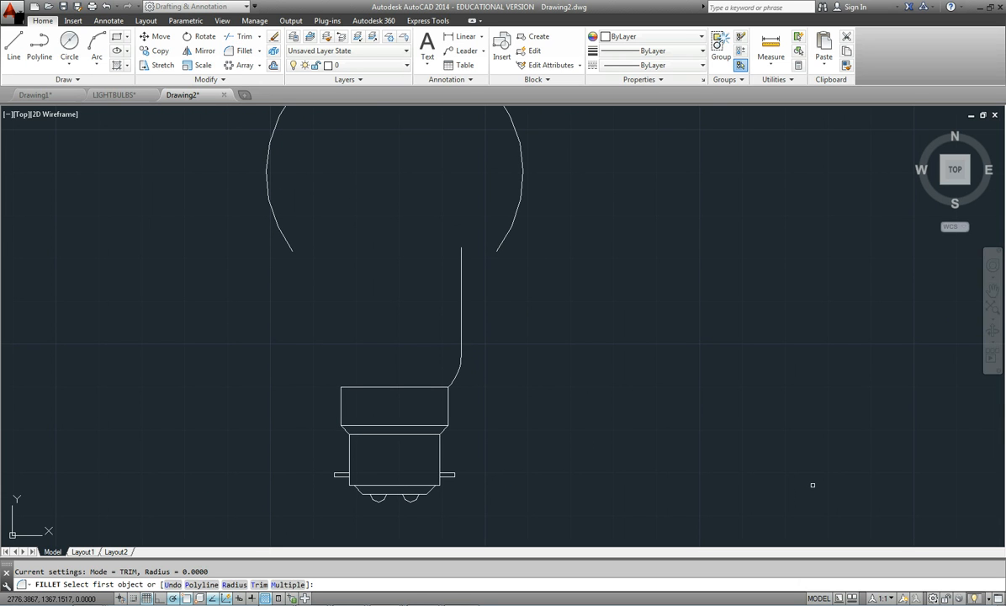
pyautogui.write('r')
pyautogui.press('Return')
pyautogui.write('40')
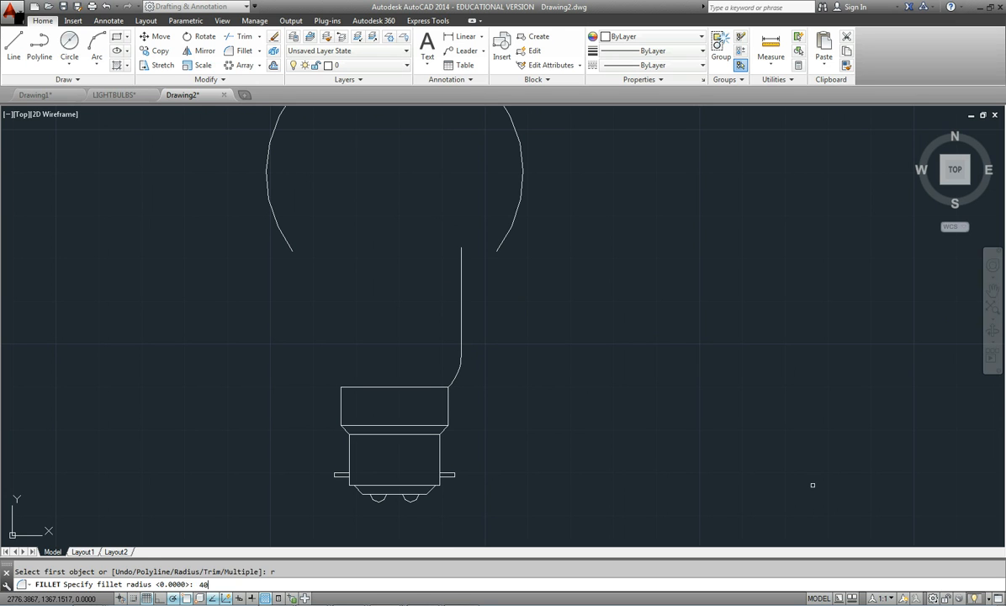
pyautogui.press('Return')
pyautogui.click(460, 323)
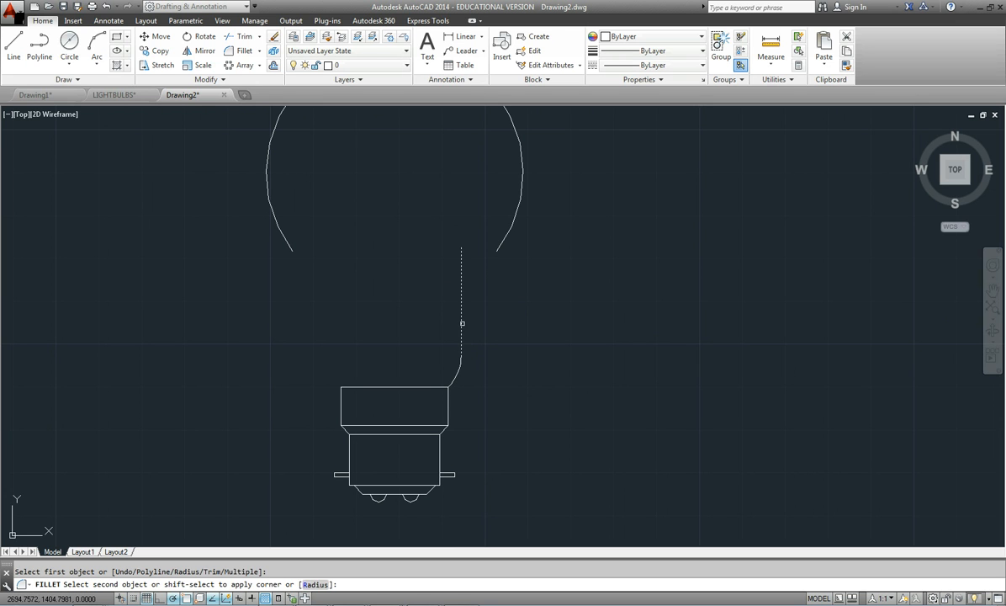
pyautogui.click(499, 239)
pyautogui.press('Escape')
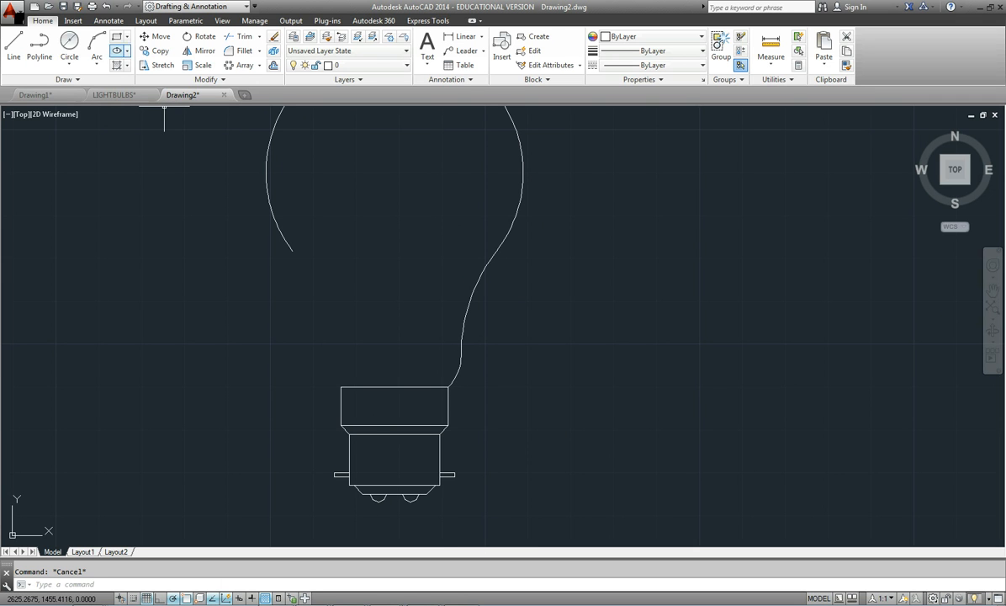
# - Mirror the right neck curve's three pieces about the vertical axis through the midpoint of the cap's top edge, keeping the originals
pyautogui.click(200, 51)
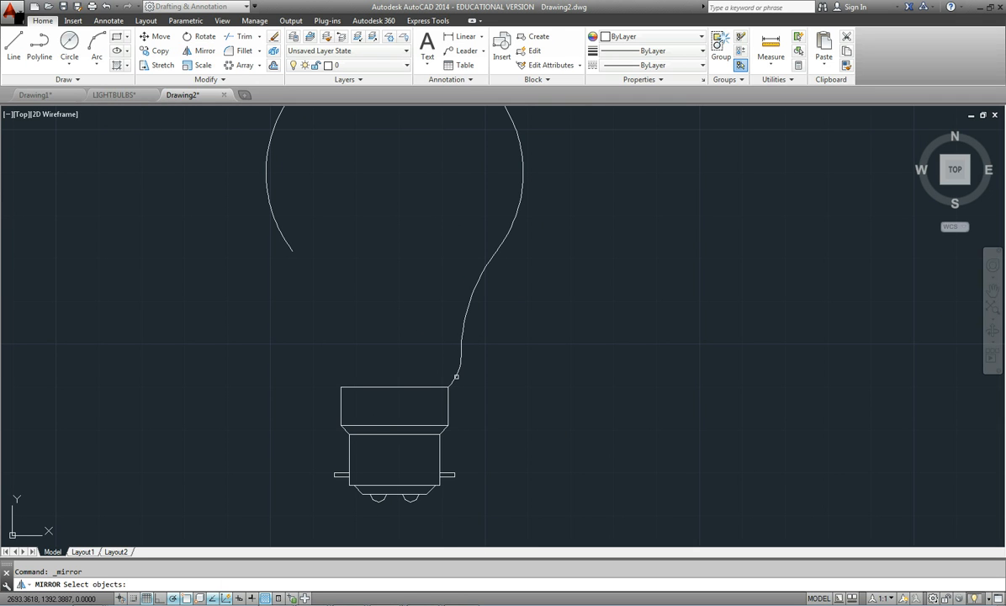
pyautogui.click(456, 376)
pyautogui.click(462, 344)
pyautogui.scroll(6, 462, 361)
pyautogui.click(361, 295)
pyautogui.click(411, 342)
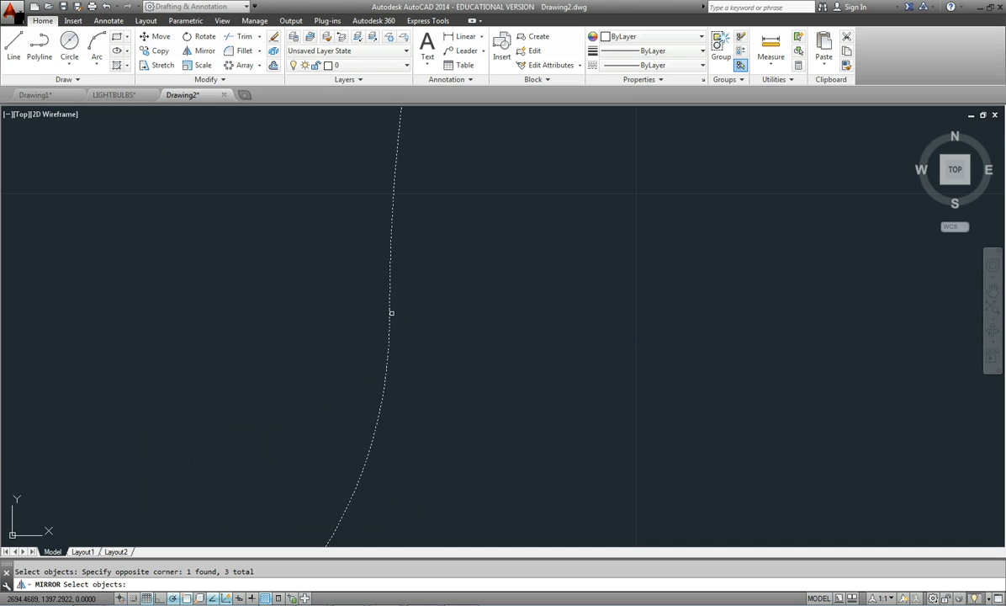
pyautogui.scroll(-3, 463, 349)
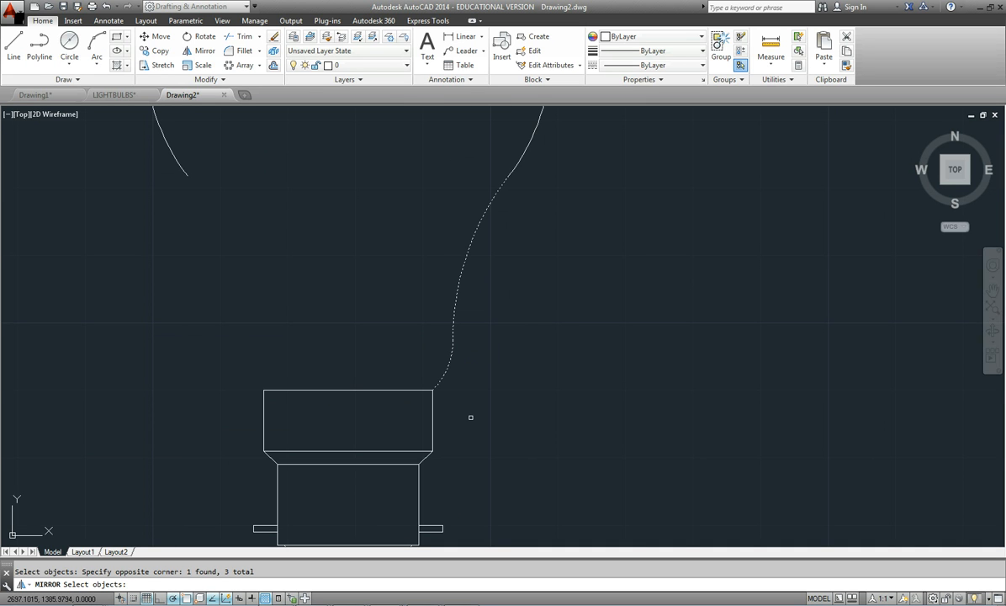
pyautogui.press('Return')
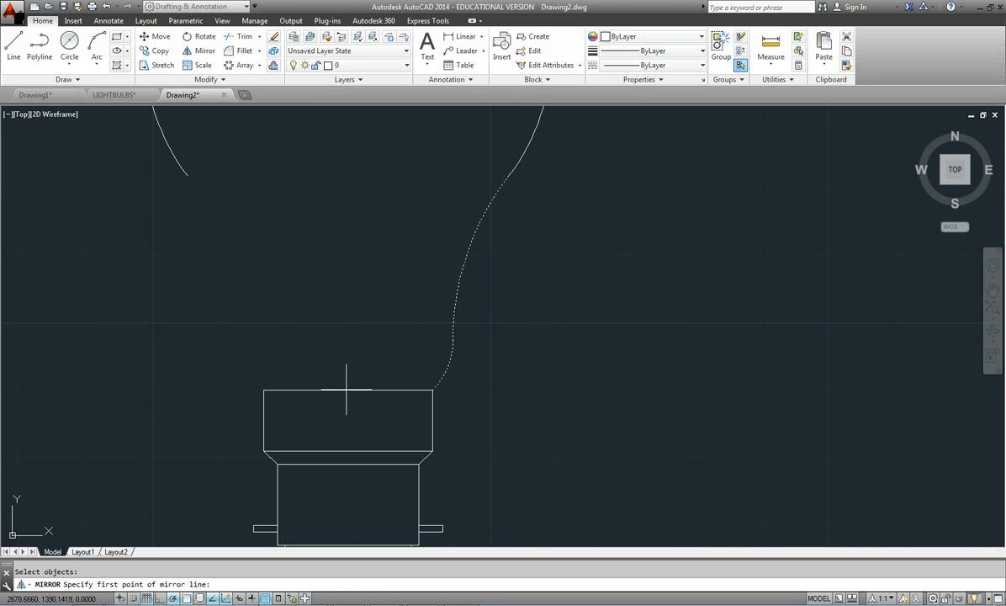
pyautogui.click(348, 390)
pyautogui.click(348, 158)
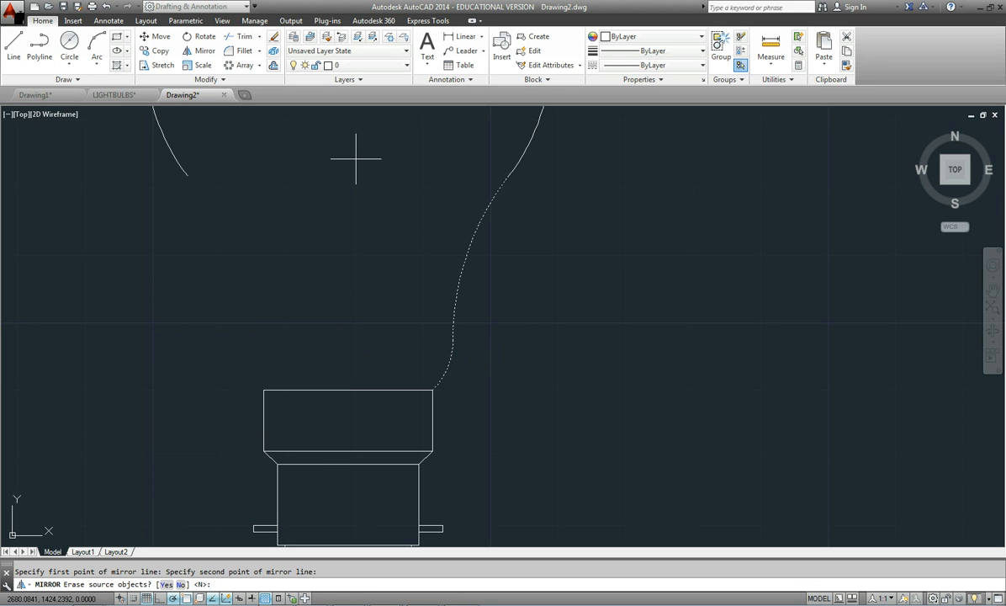
pyautogui.press('Return')
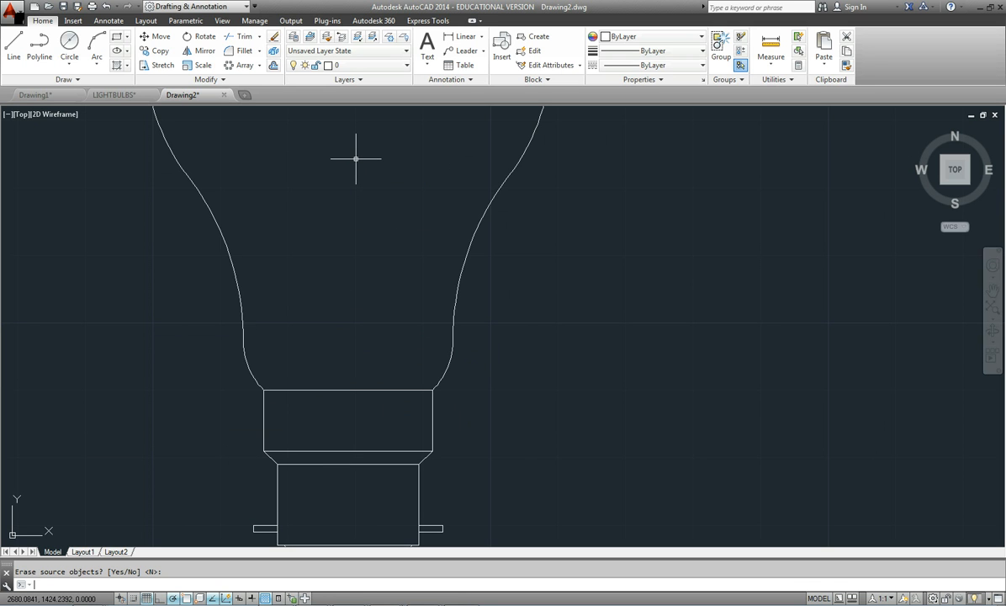
pyautogui.scroll(-4, 370, 145)
pyautogui.moveTo(445, 305); pyautogui.dragTo(462, 382, button='middle')
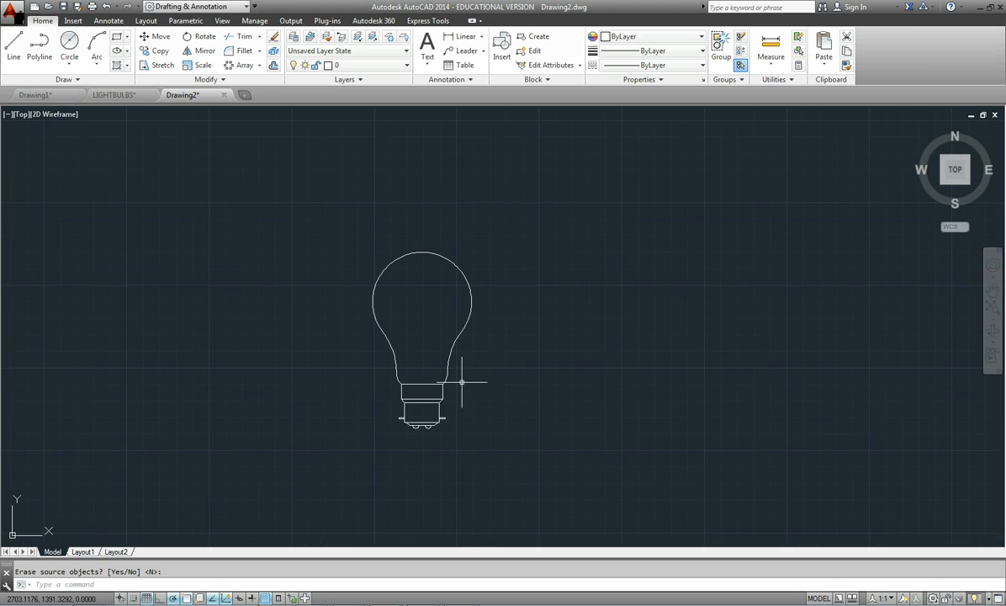
pyautogui.scroll(2, 437, 383)
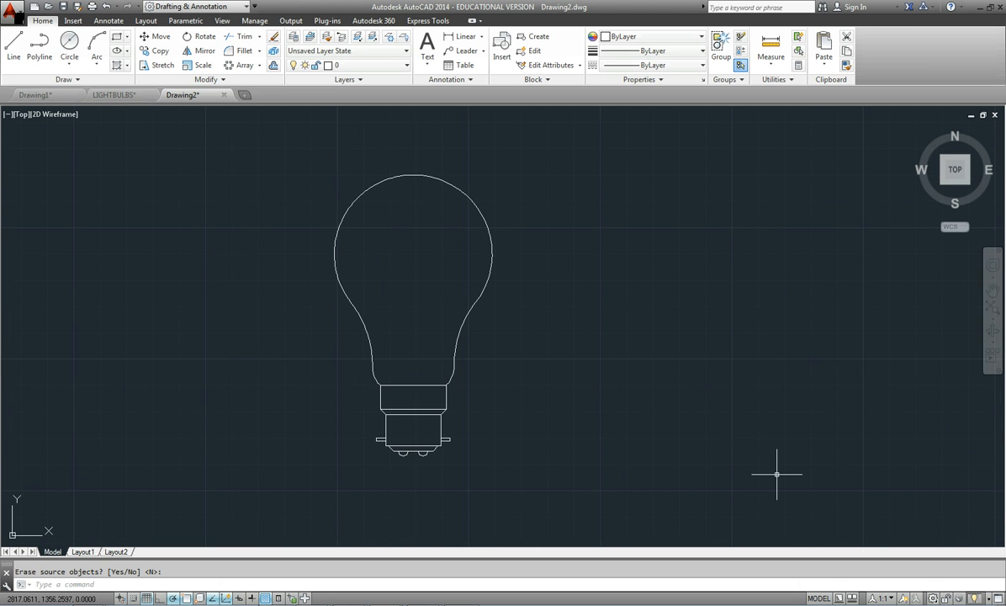